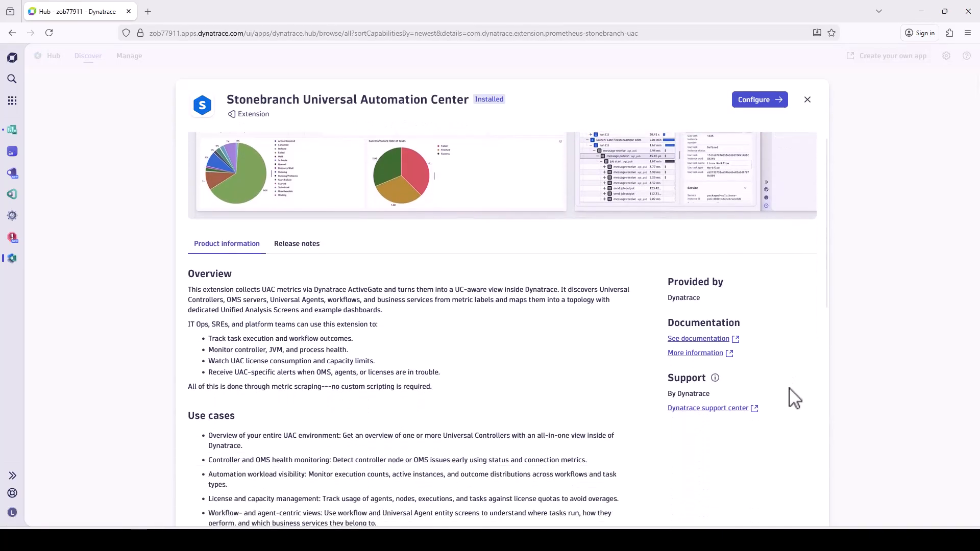
# Review the Stonebranch Universal Automation Center extension's product information, extension content and feature sets, plus the release notes for version 1.0.0.
pyautogui.scroll(-2, 794, 398)
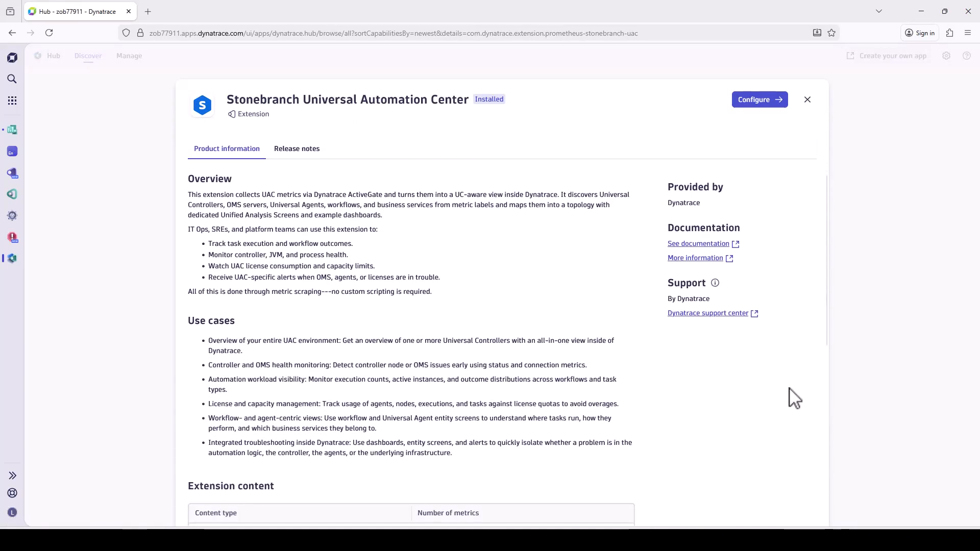
pyautogui.scroll(-4, 640, 380)
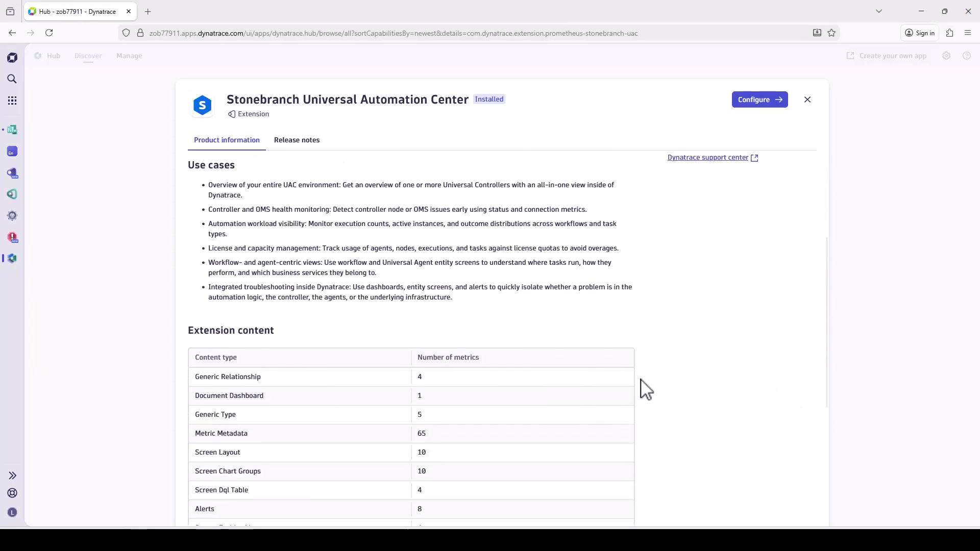
pyautogui.scroll(-3, 646, 390)
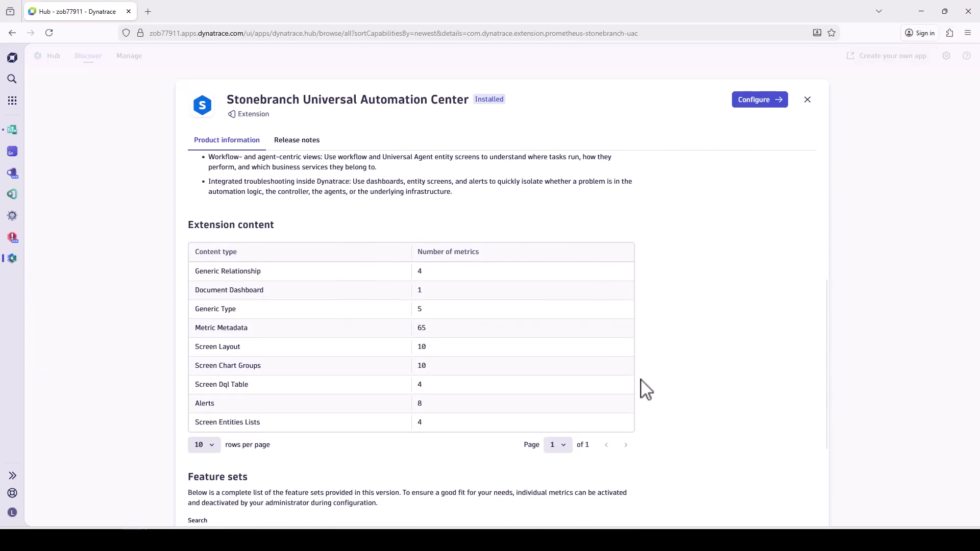
pyautogui.scroll(-3, 645, 390)
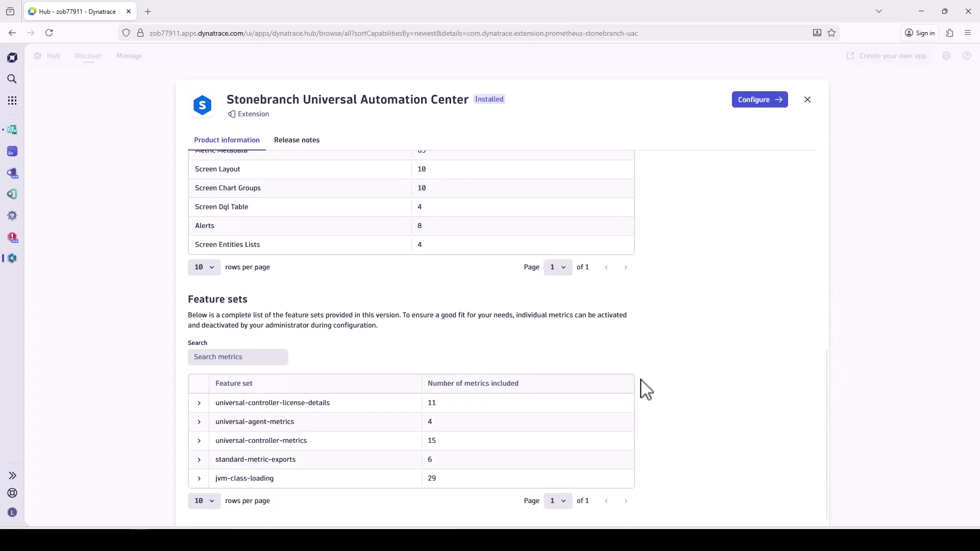
pyautogui.scroll(8, 645, 390)
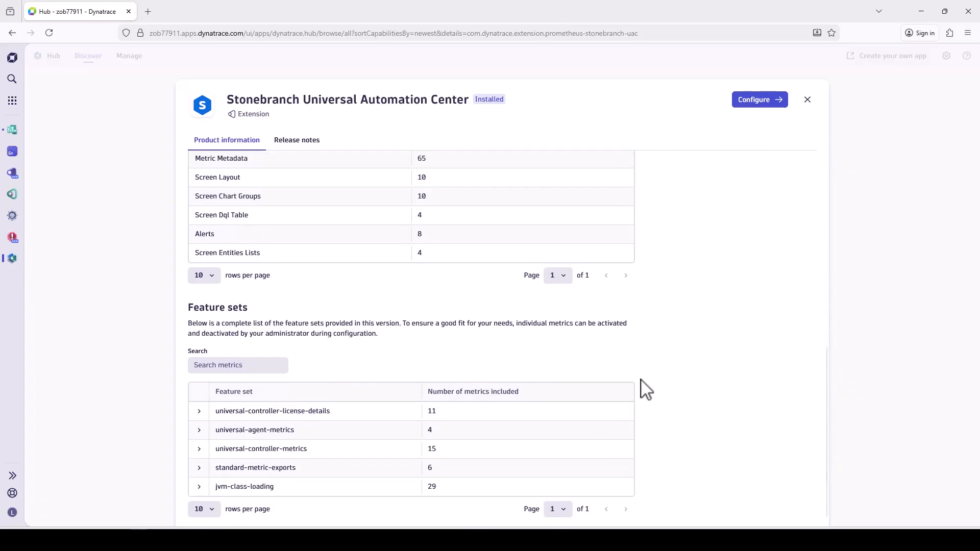
pyautogui.scroll(6, 646, 391)
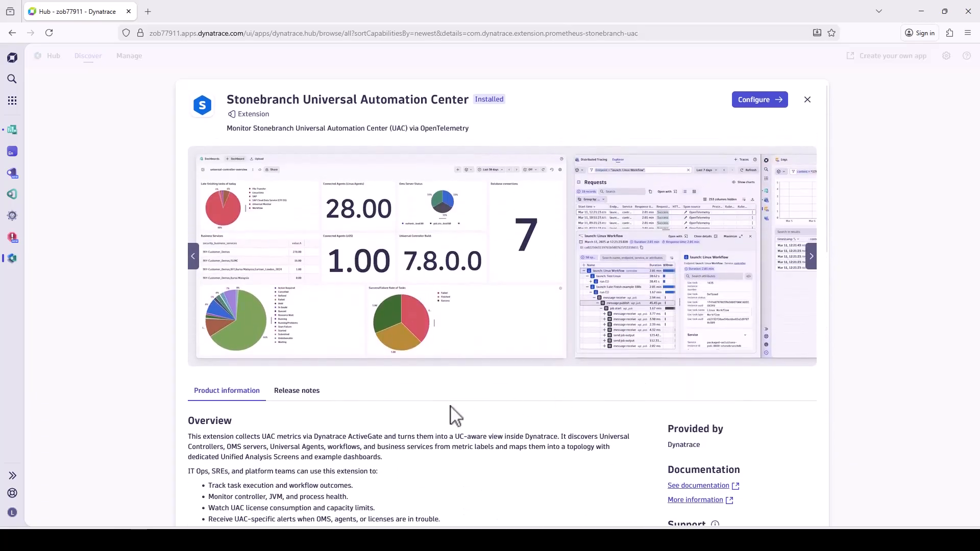
pyautogui.click(301, 394)
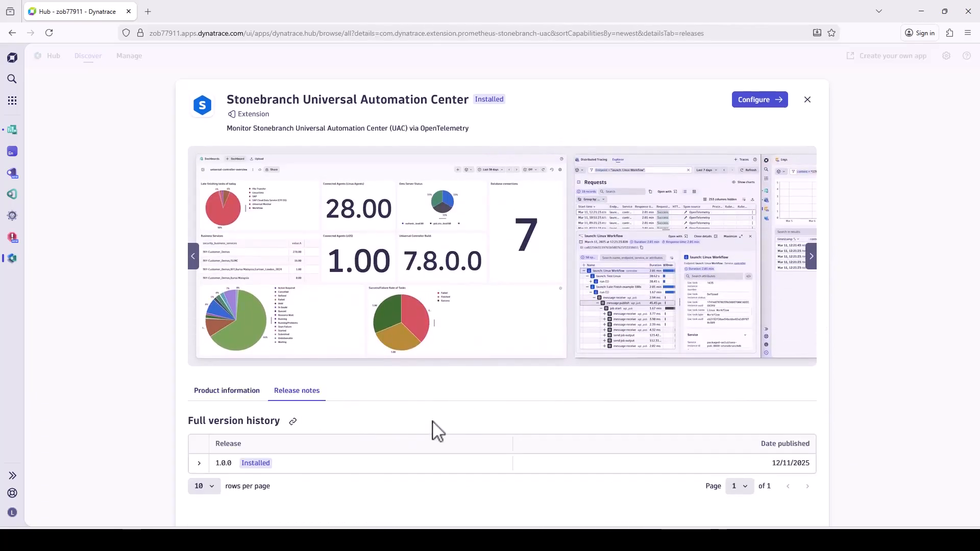
pyautogui.click(198, 464)
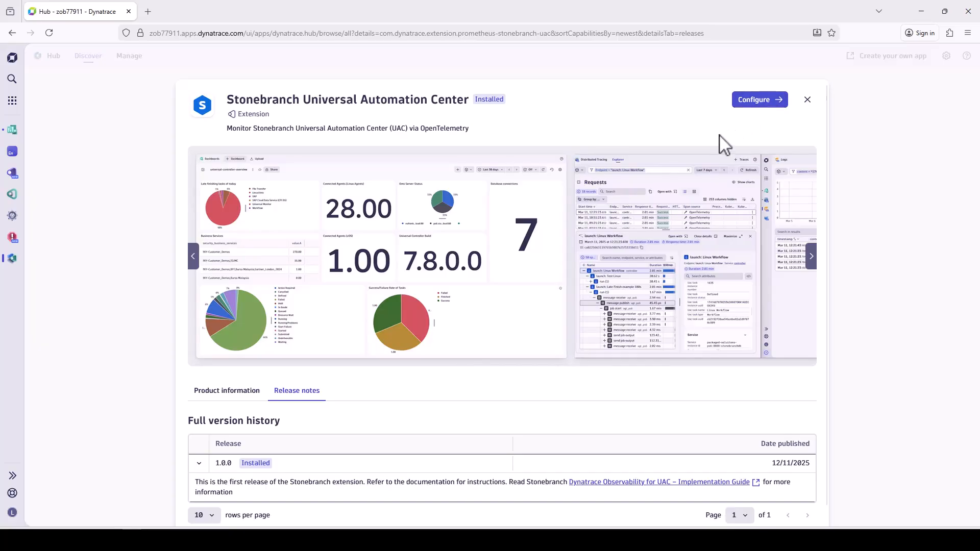
# View the extension's monitoring configurations from its Hub details, and close the configurations and the details.
pyautogui.click(762, 105)
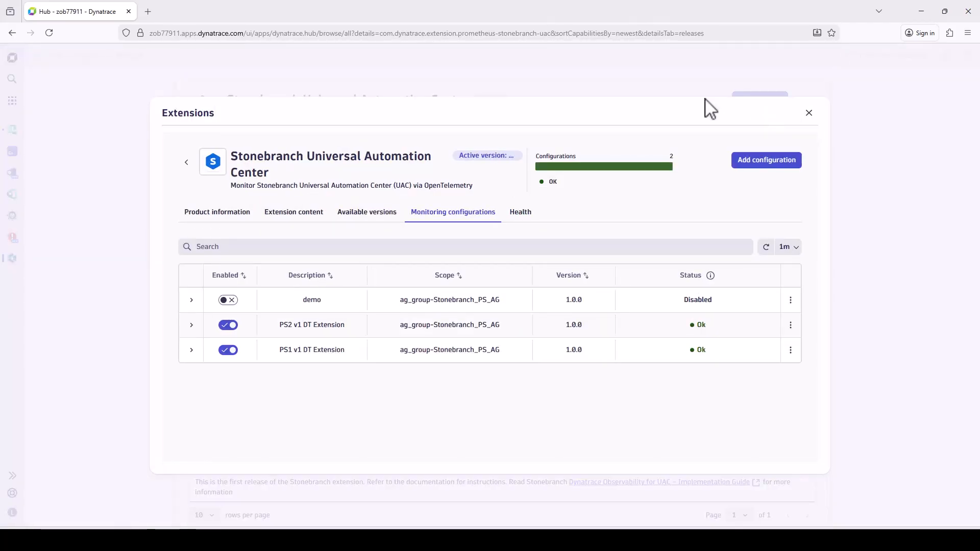
pyautogui.click(809, 116)
pyautogui.click(806, 100)
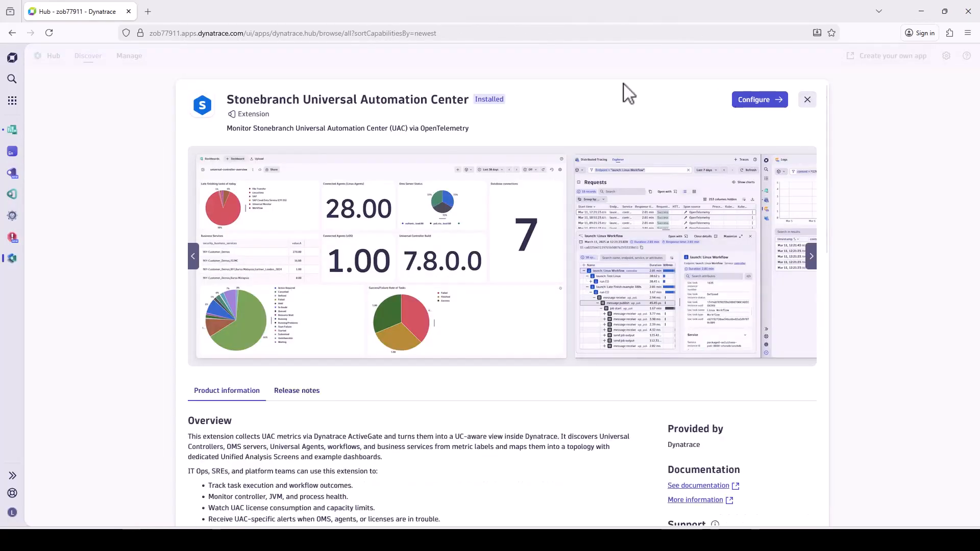
# In the Extensions app, add a Stonebranch Universal Automation Center configuration that runs on the ActiveGate group Stonebranch_PS_AG.
pyautogui.click(12, 180)
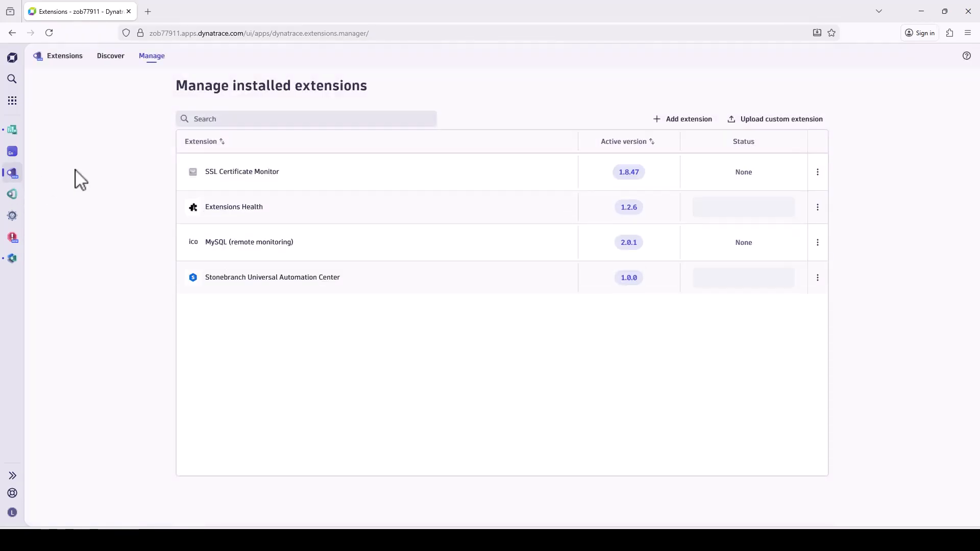
pyautogui.click(279, 297)
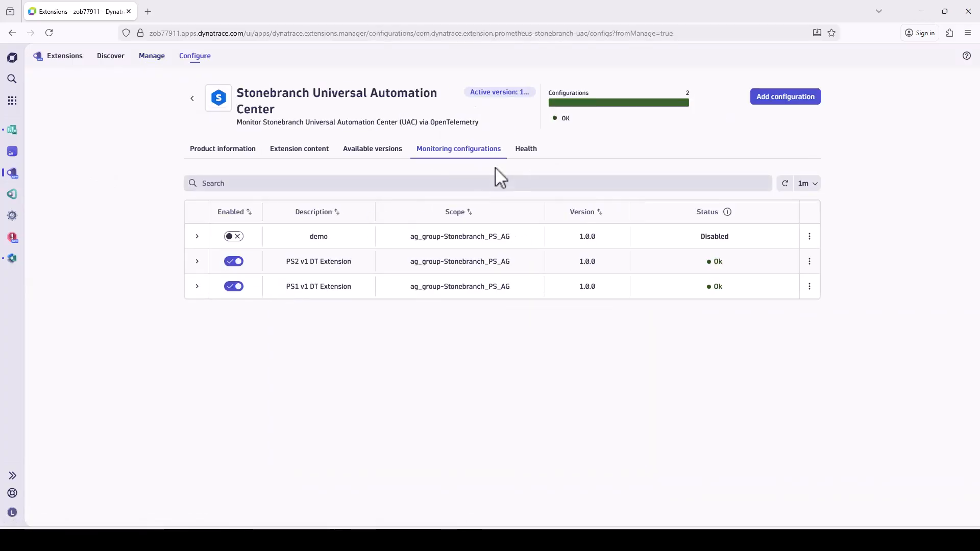
pyautogui.click(796, 98)
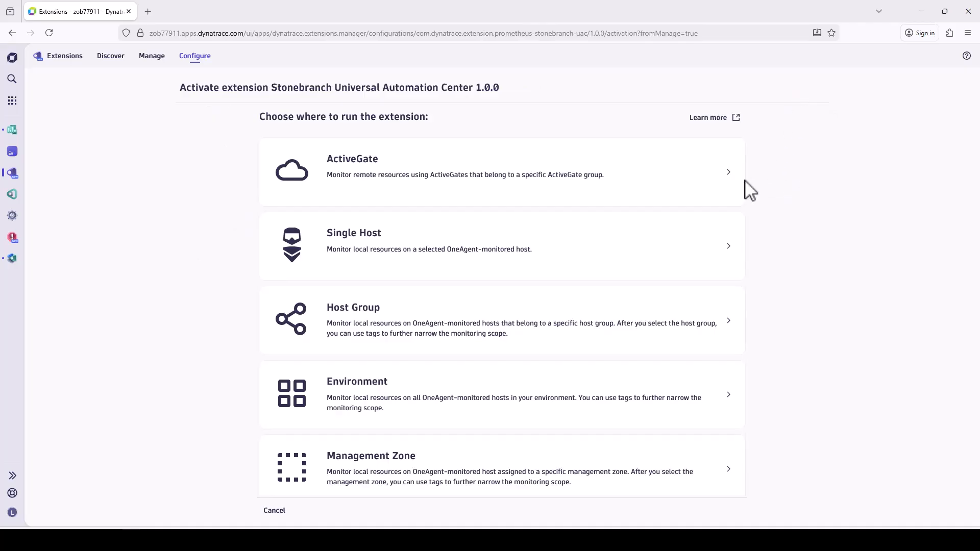
pyautogui.click(714, 192)
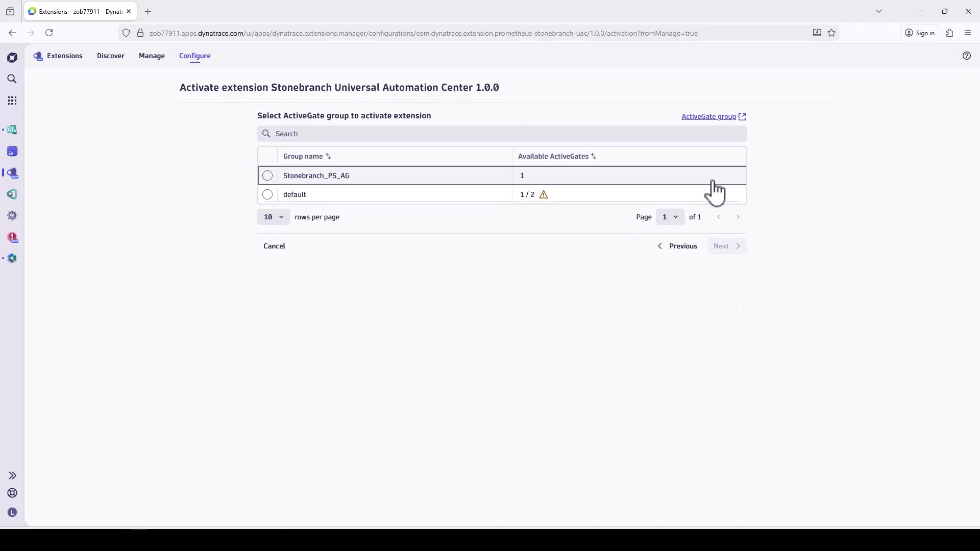
pyautogui.click(714, 180)
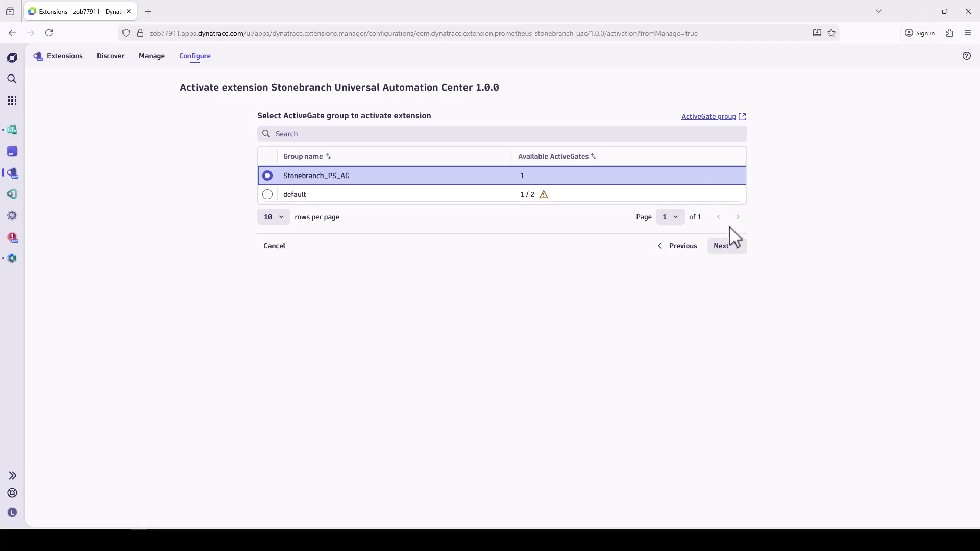
pyautogui.click(733, 246)
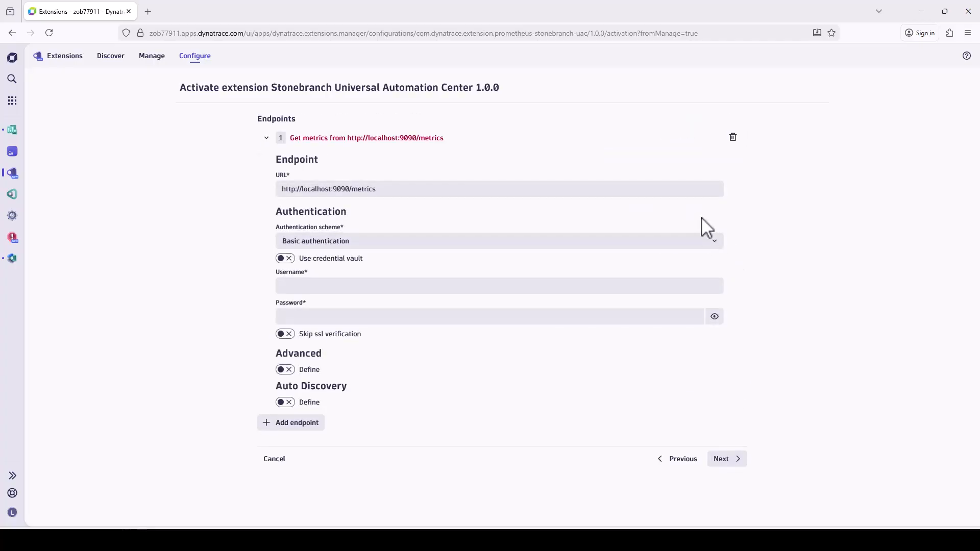
pyautogui.click(674, 192)
pyautogui.hotkey('ctrl', 'a')
pyautogui.write('http')
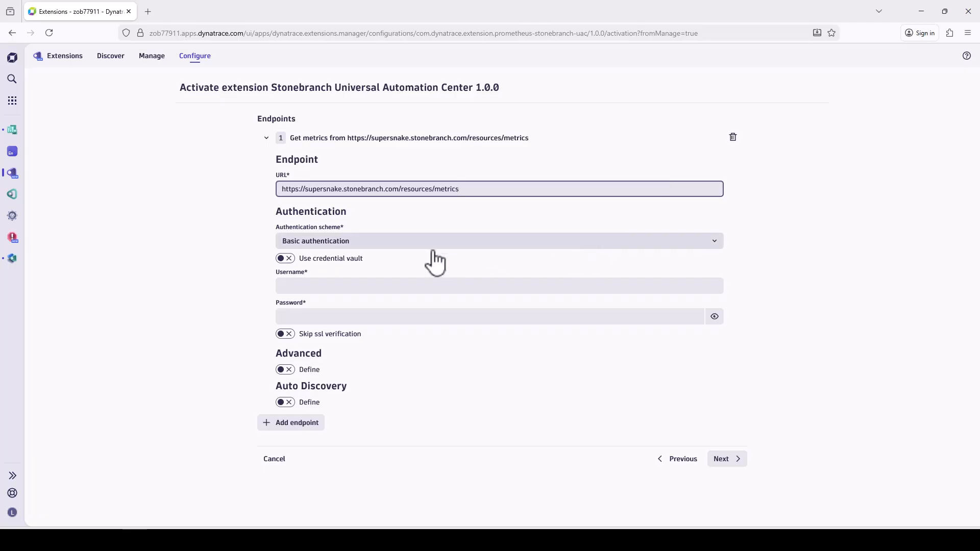
# Enable the credential vault for the endpoint's authentication and choose the vault entry "User and password credential".
pyautogui.click(290, 259)
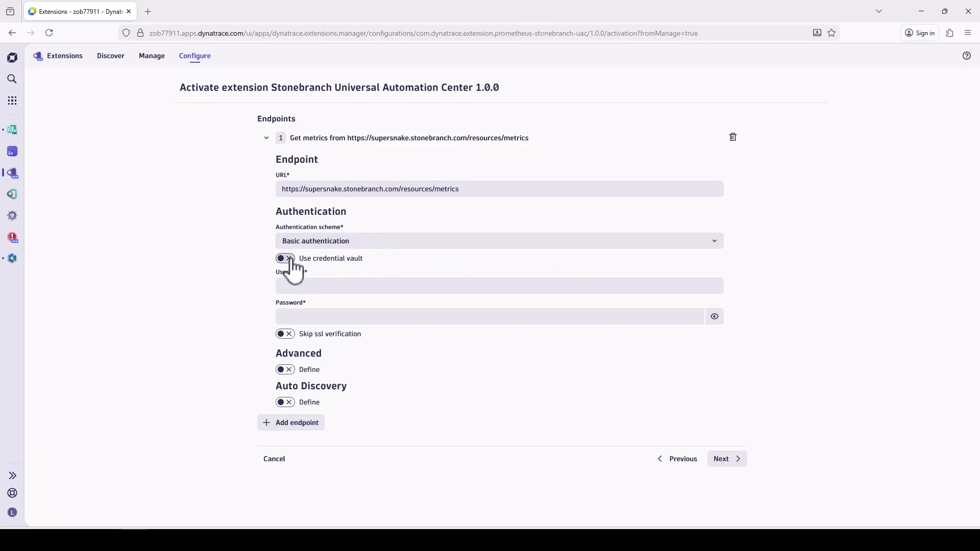
pyautogui.click(341, 287)
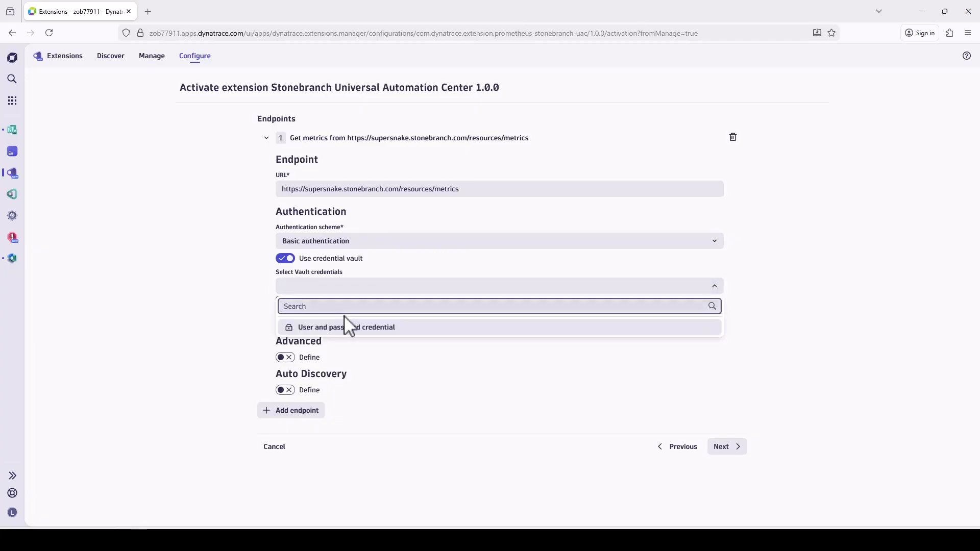
pyautogui.click(353, 328)
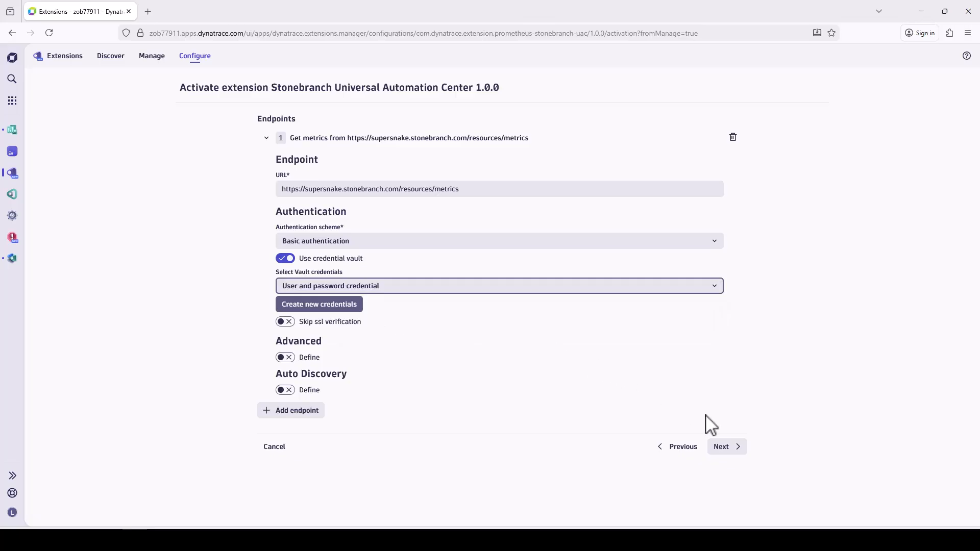
# Continue to the configuration details and enter the description "Ingest Metrics from Supersnake".
pyautogui.click(729, 447)
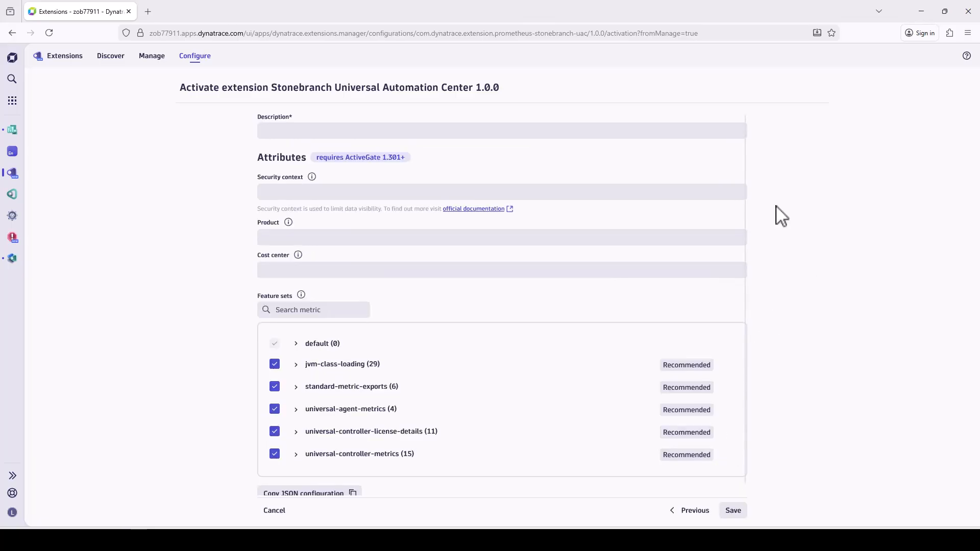
pyautogui.click(697, 129)
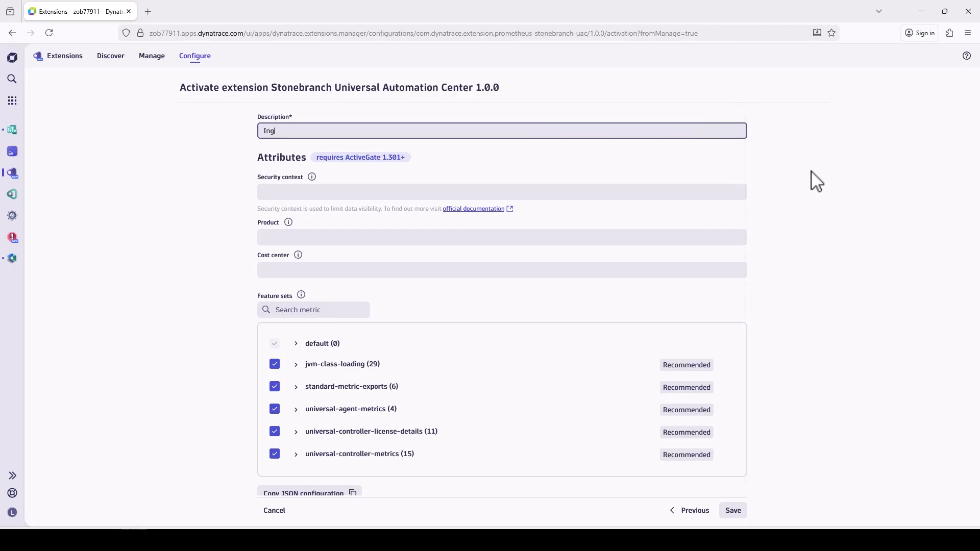
pyautogui.write('Ingest Metrics from Supersnake')
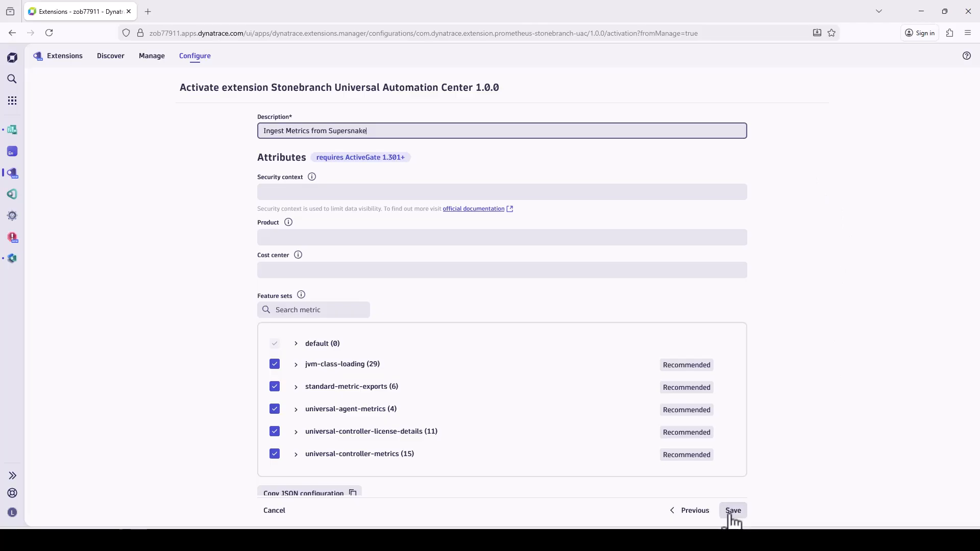
# Look through the metrics in the universal-controller-metrics feature set, and save the monitoring configuration.
pyautogui.click(293, 456)
pyautogui.scroll(-2, 299, 464)
pyautogui.scroll(-2, 298, 464)
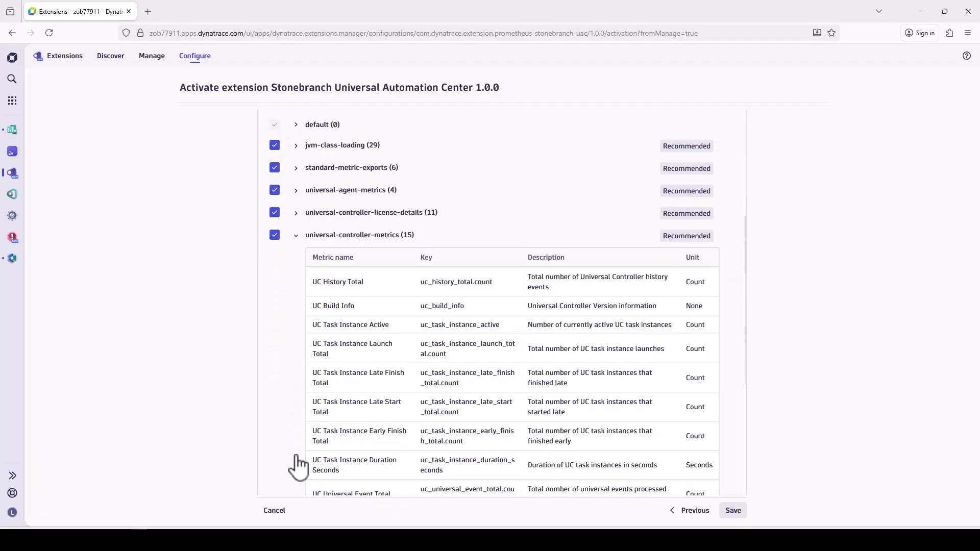
pyautogui.click(295, 235)
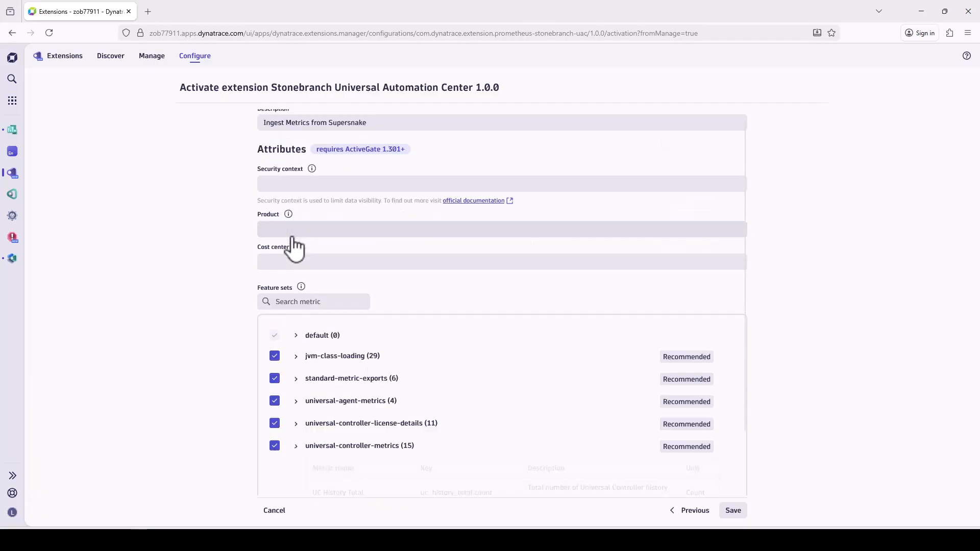
pyautogui.click(733, 510)
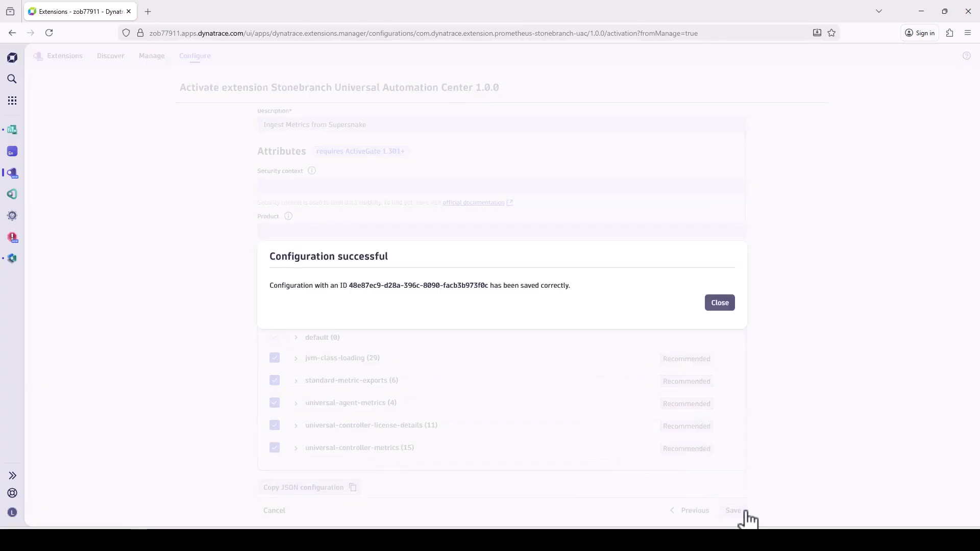
pyautogui.click(720, 304)
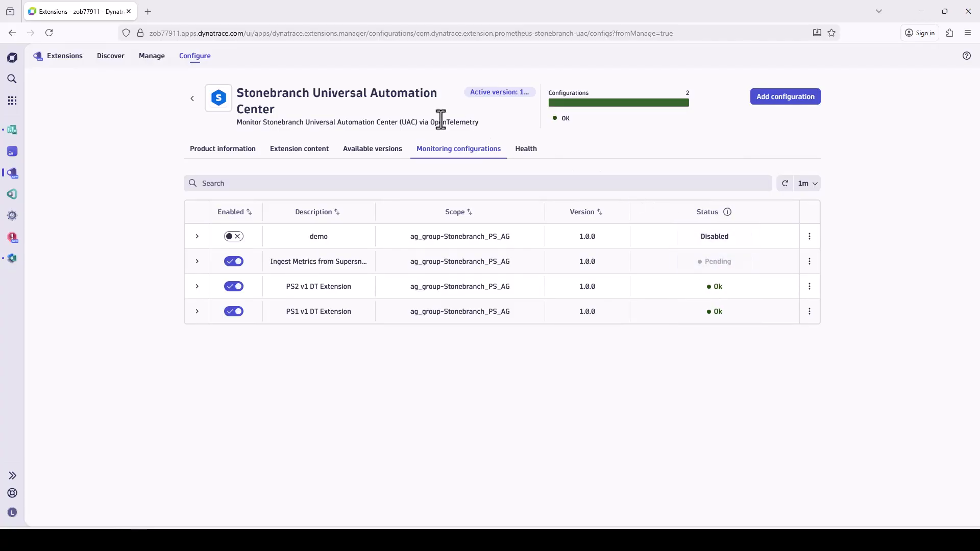
# Open the Stonebranch UC Dashboard from the ready-made dashboards provided by extensions.
pyautogui.rightClick(13, 131)
pyautogui.click(13, 132)
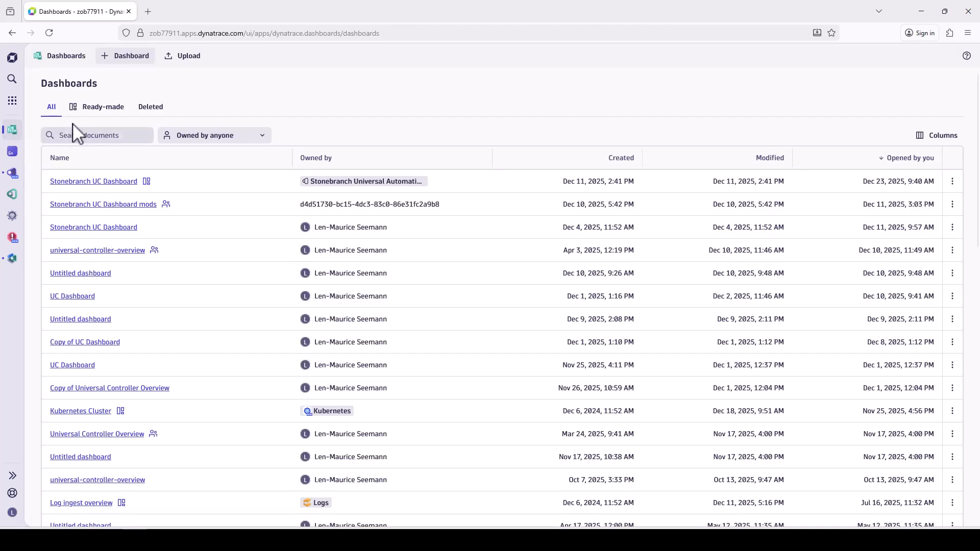
pyautogui.click(105, 108)
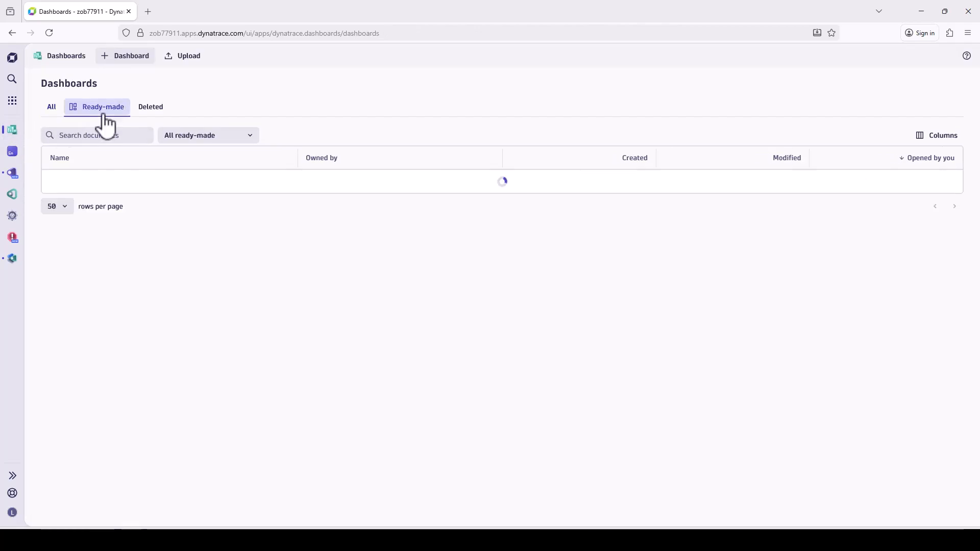
pyautogui.click(181, 144)
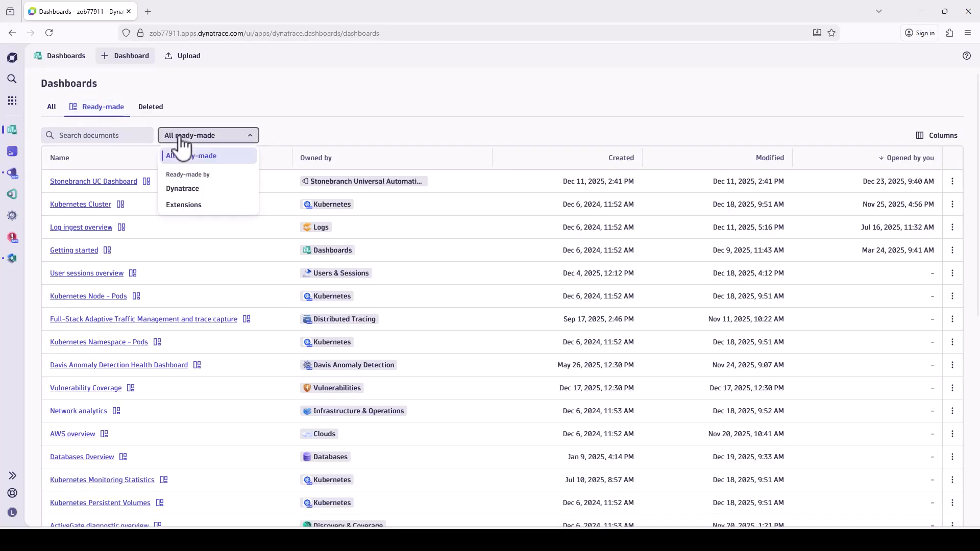
pyautogui.click(177, 211)
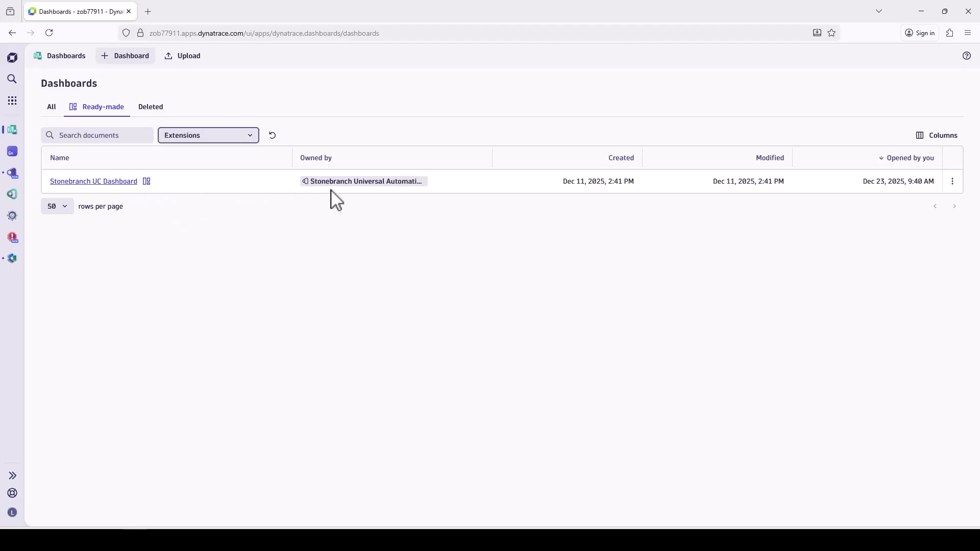
pyautogui.click(115, 182)
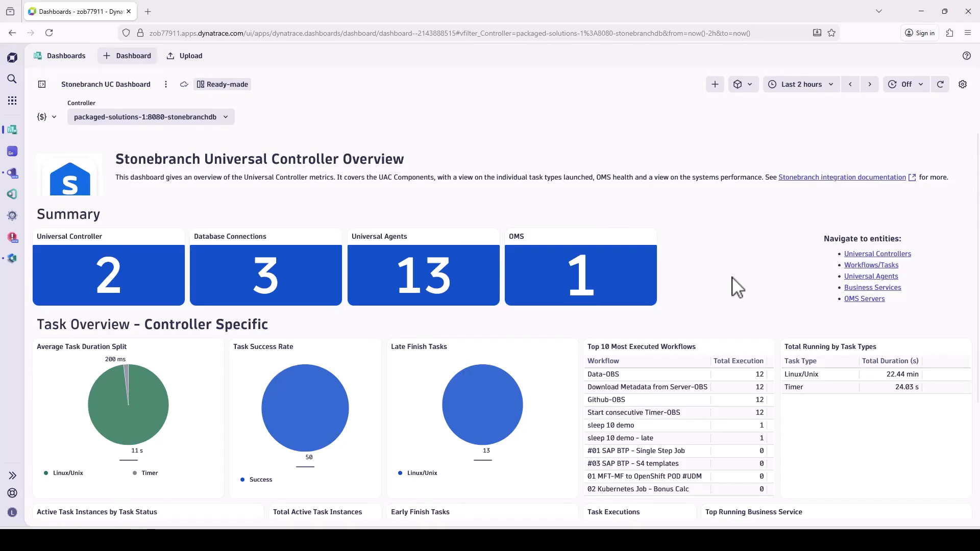
# Look over the task overview and switch the dashboard's controller to ip-30-0-1-223.eu-west-1.compute.internal:8080-stonebranchdb.
pyautogui.scroll(-3, 737, 286)
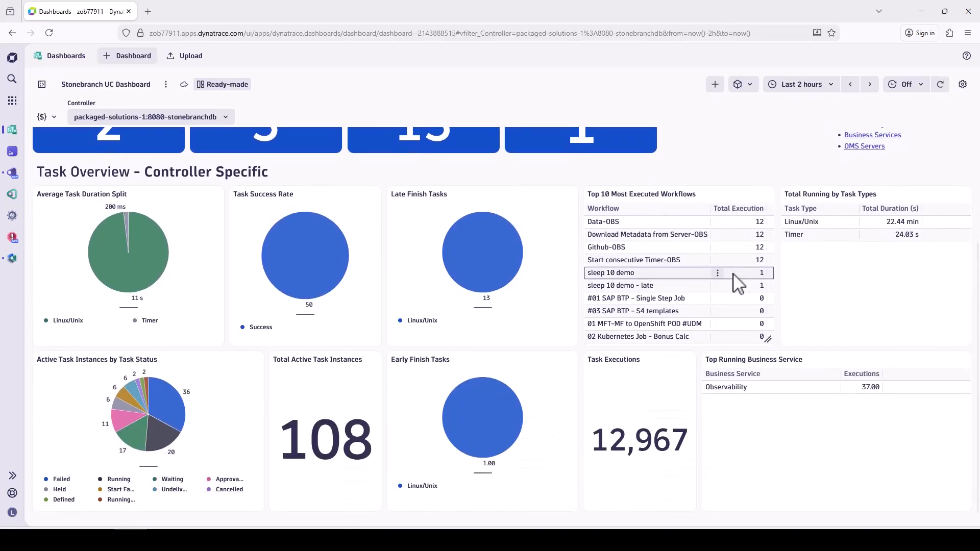
pyautogui.click(209, 117)
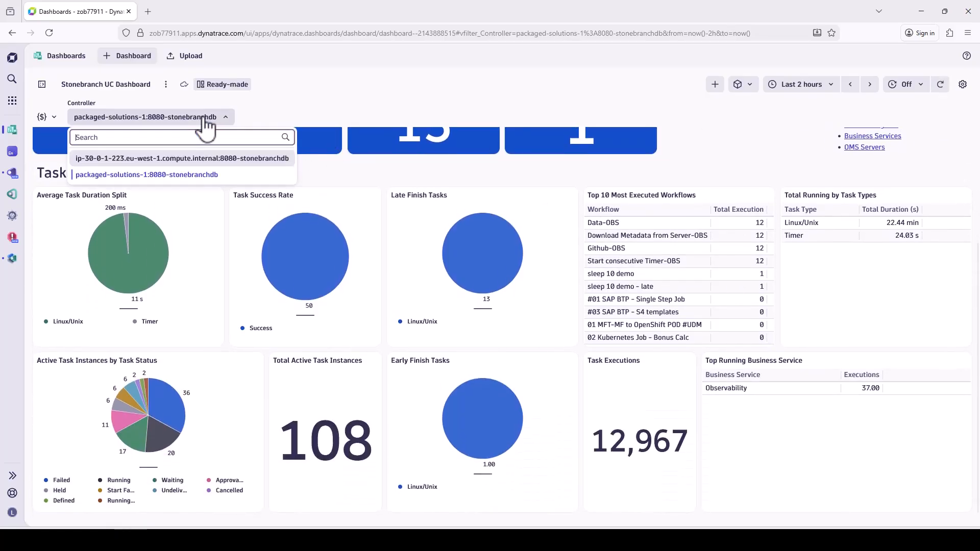
pyautogui.click(191, 159)
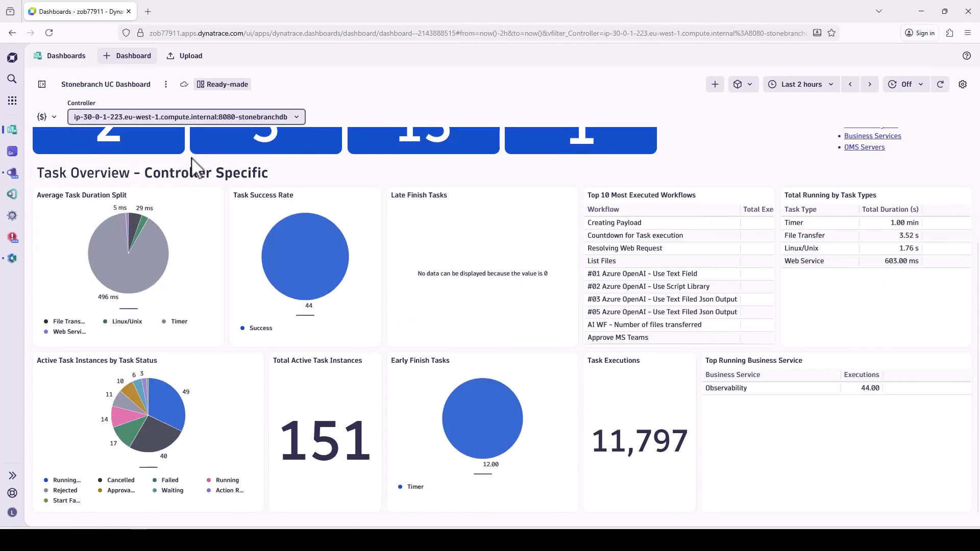
# Switch the dashboard's controller to packaged-solutions-1:8080-stonebranchdb.
pyautogui.click(233, 121)
pyautogui.click(204, 176)
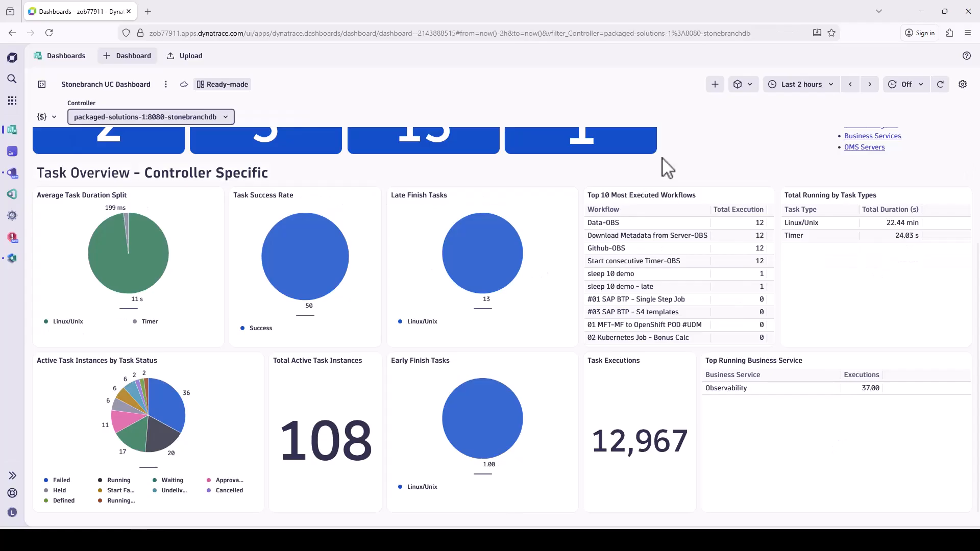
# Open the Workflows/Tasks entity list from the dashboard and set its timeframe to the last 30 days.
pyautogui.scroll(3, 667, 167)
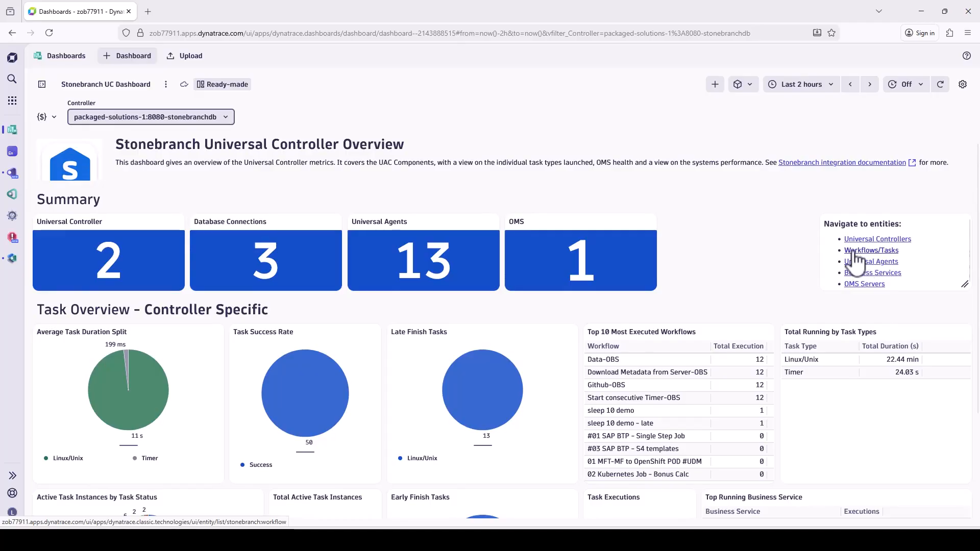
pyautogui.click(854, 251)
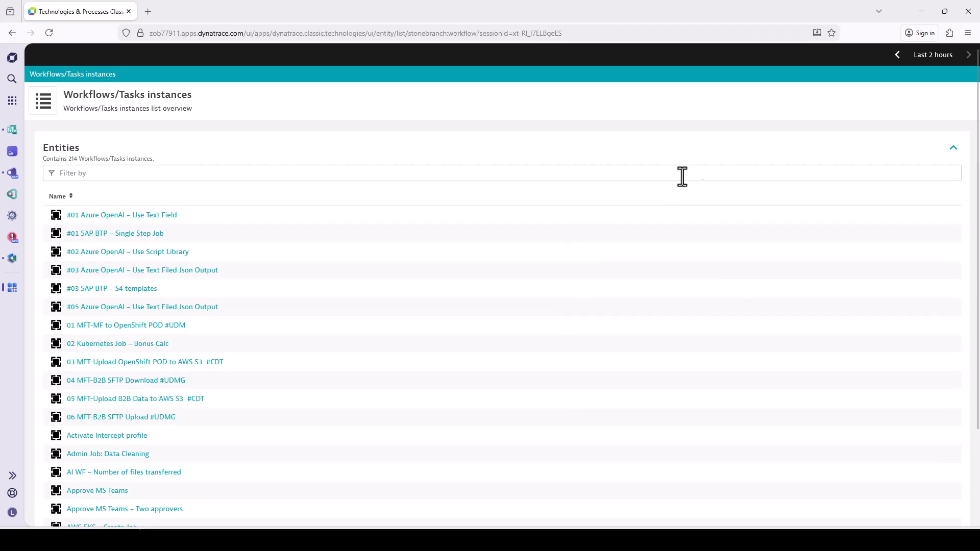
pyautogui.moveTo(937, 72)
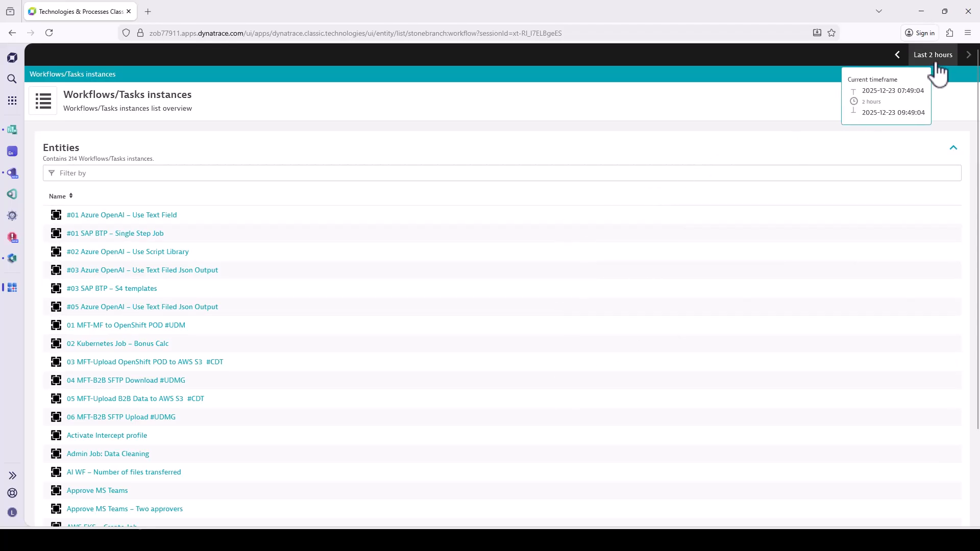
pyautogui.click(936, 63)
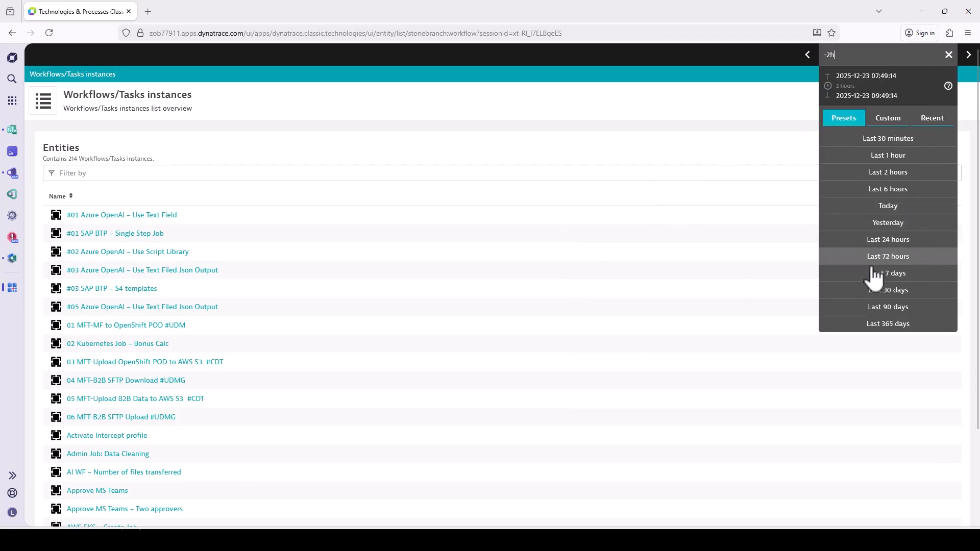
pyautogui.click(856, 296)
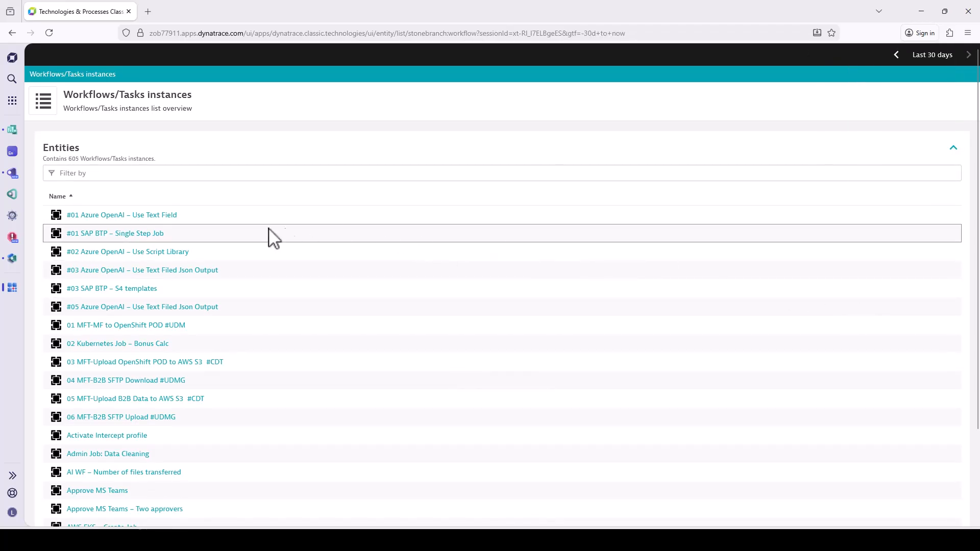
# Open the workflow "#01 Azure OpenAI – Use Text Field" and examine its business service group and instance status metrics.
pyautogui.click(163, 218)
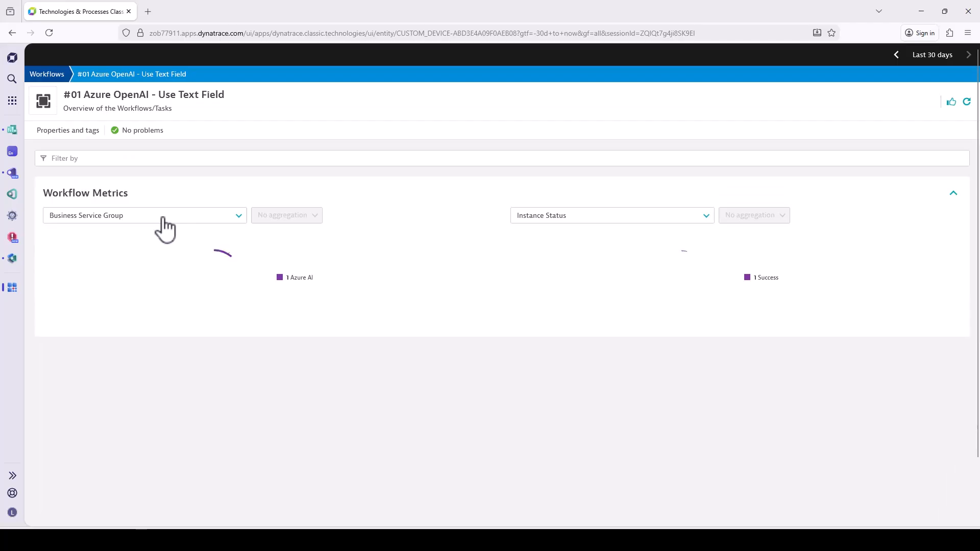
pyautogui.moveTo(236, 254)
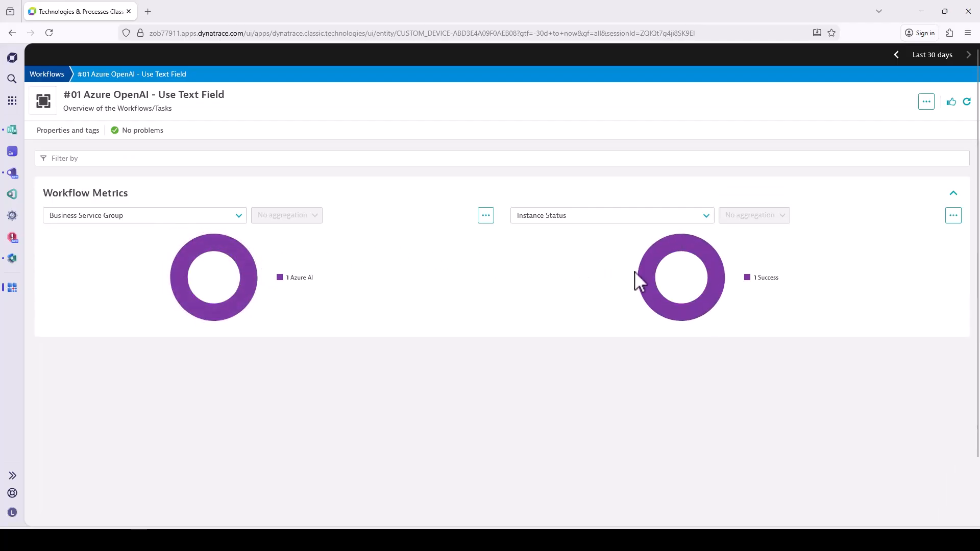
pyautogui.moveTo(648, 273)
# Return to the dashboard and open the packaged-solutions-1:8080-stonebranchdb controller from the Universal Controllers entity list.
pyautogui.click(11, 131)
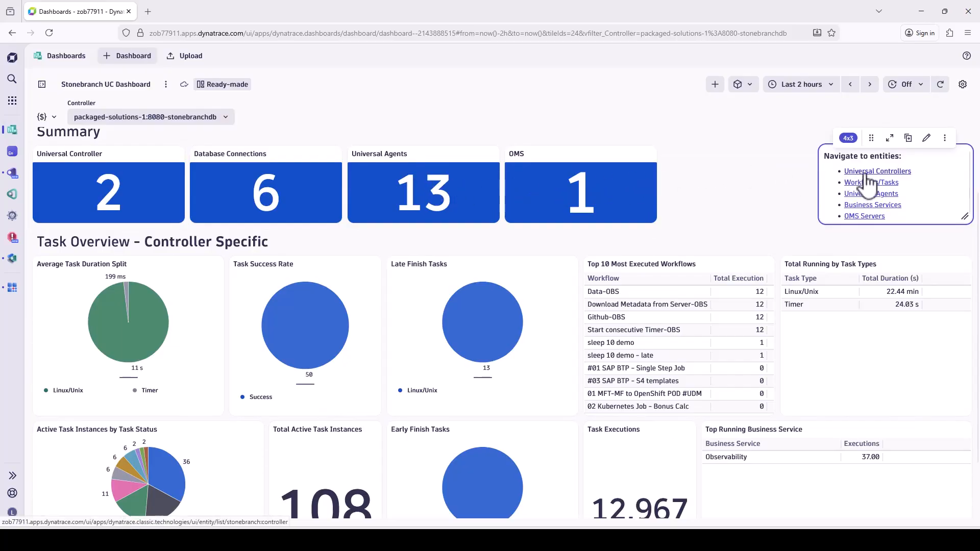
pyautogui.click(891, 173)
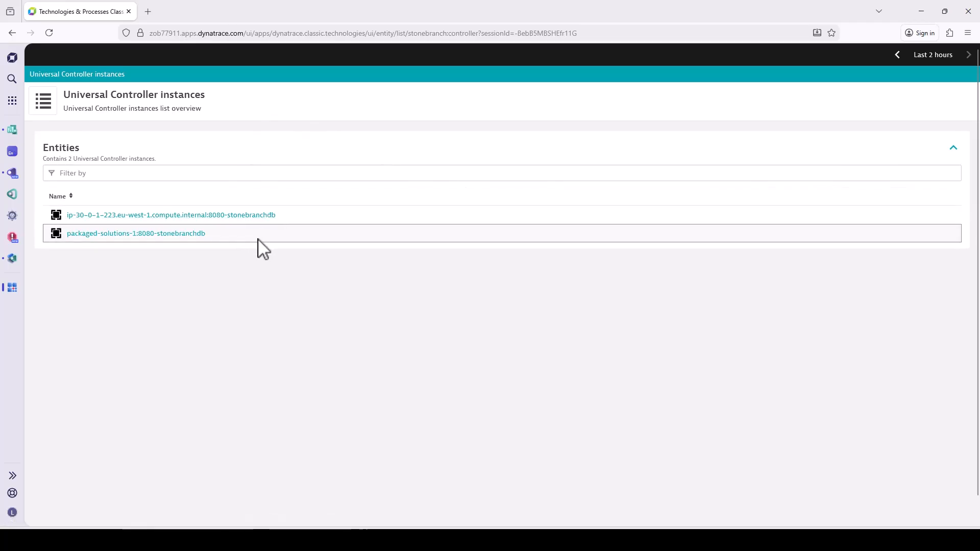
pyautogui.click(195, 236)
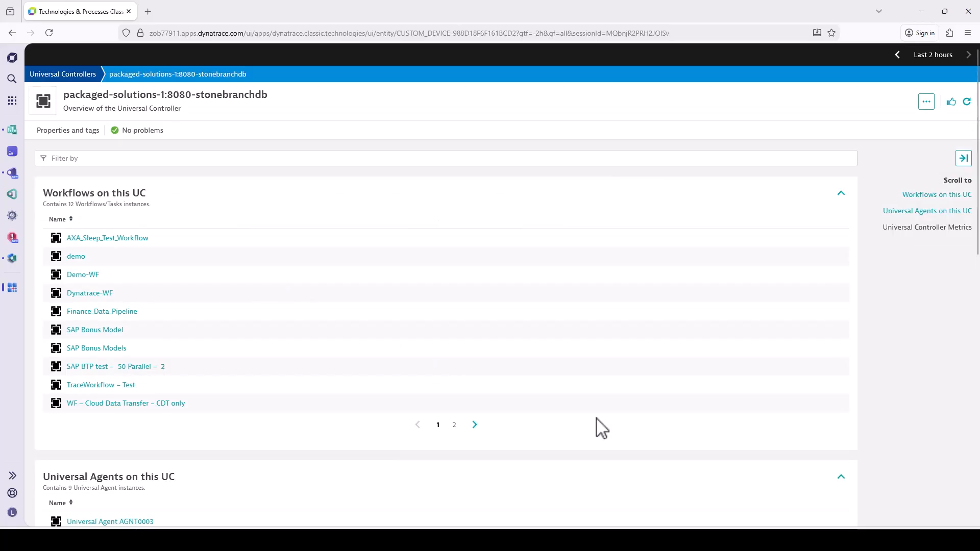
# Open Universal Agent AGNT0009 from the agents on this controller and set the timeframe to the last 30 days.
pyautogui.scroll(-4, 601, 428)
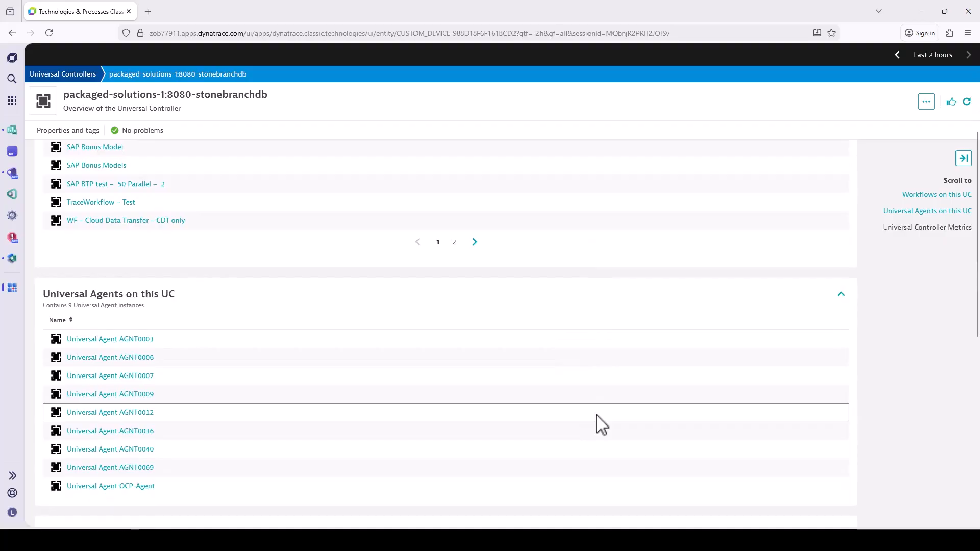
pyautogui.scroll(-3, 601, 428)
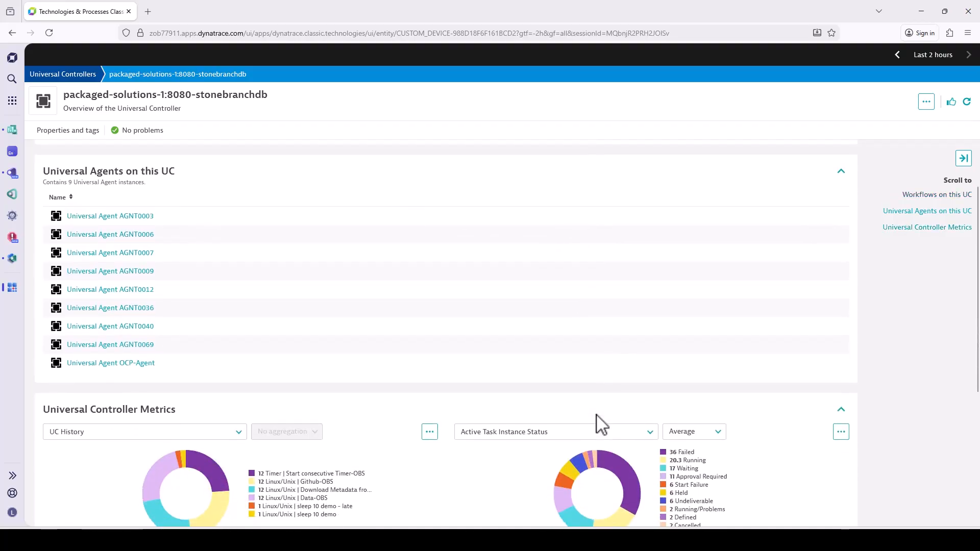
pyautogui.scroll(-1, 601, 425)
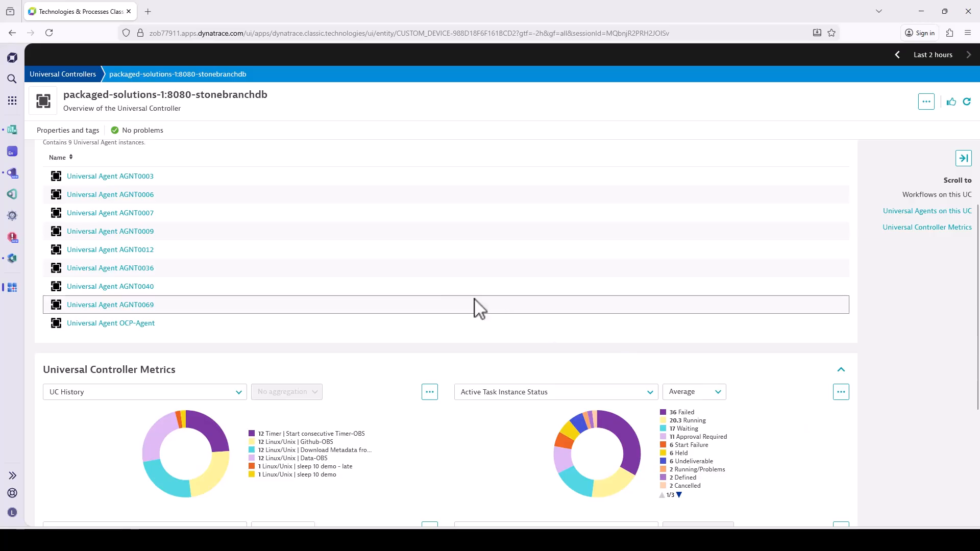
pyautogui.click(145, 236)
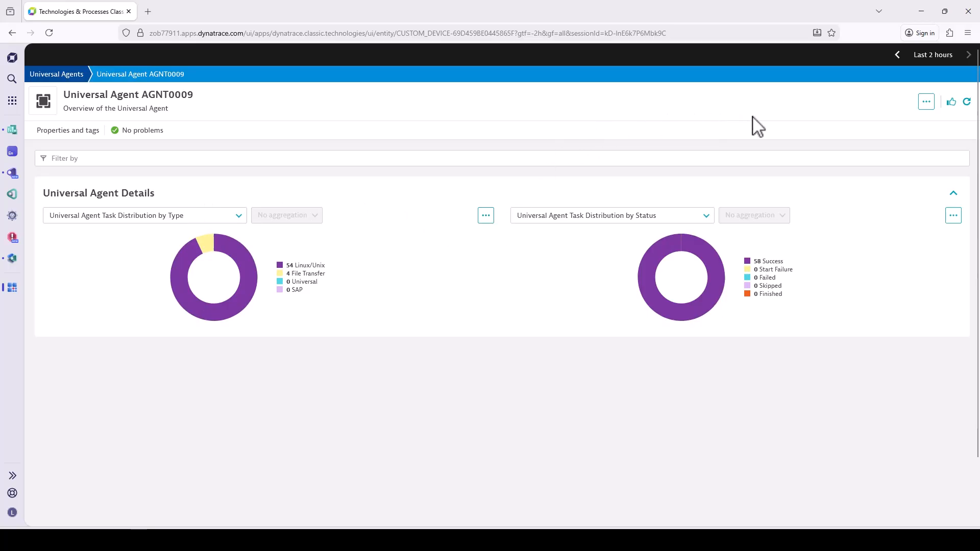
pyautogui.click(948, 57)
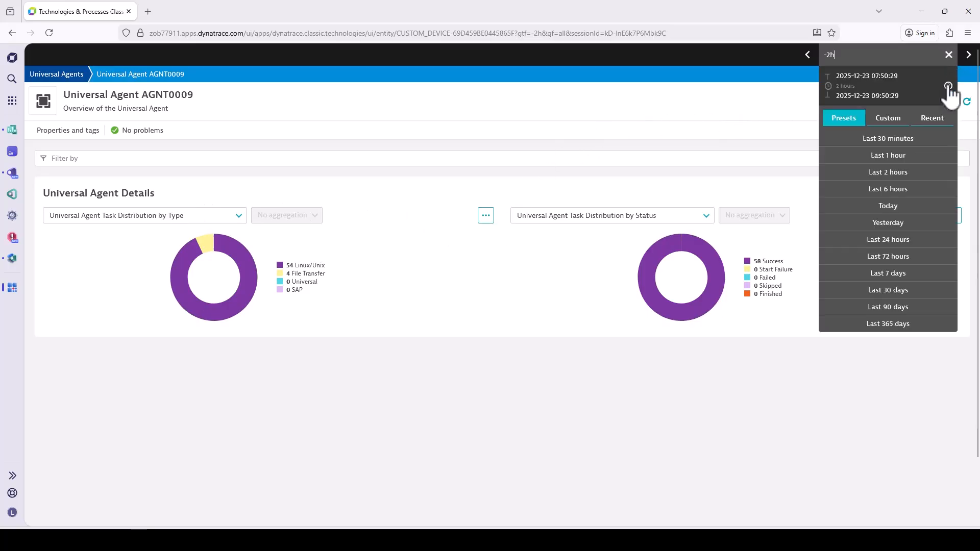
pyautogui.click(860, 292)
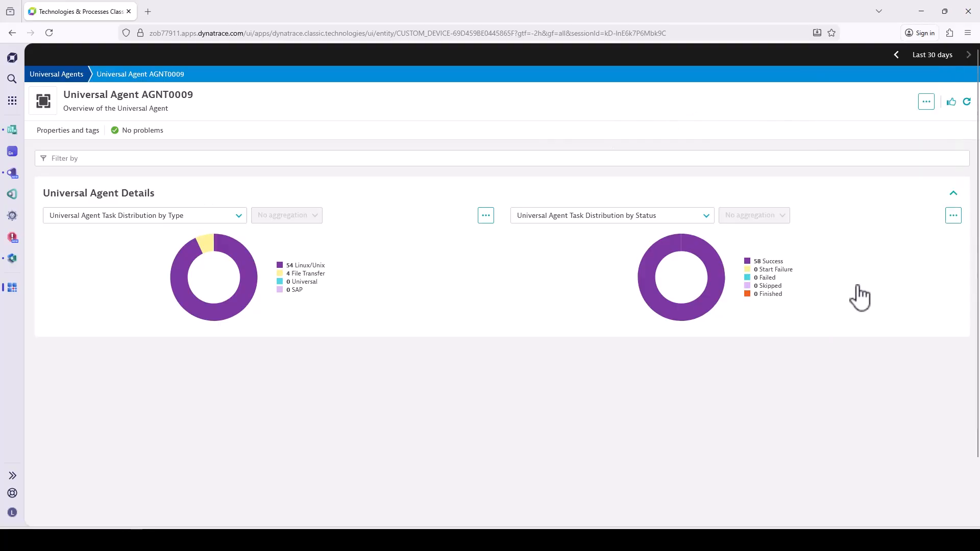